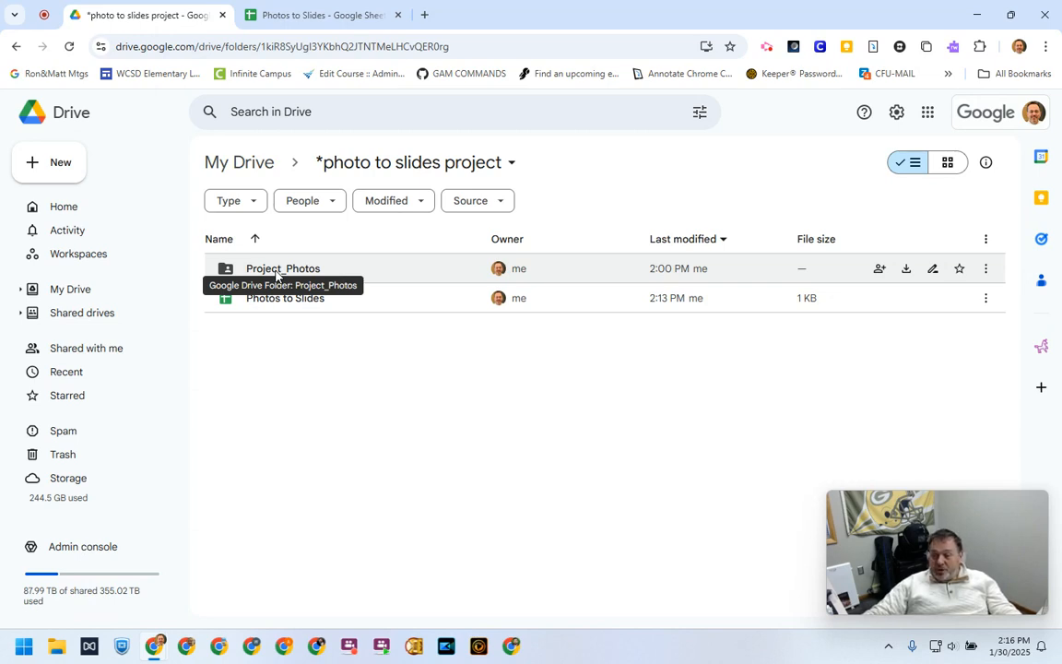
Step: Look through the images in the Project_Photos folder and return to the *photo to slides project folder
{"action": "double_click", "coordinate": [275, 274]}
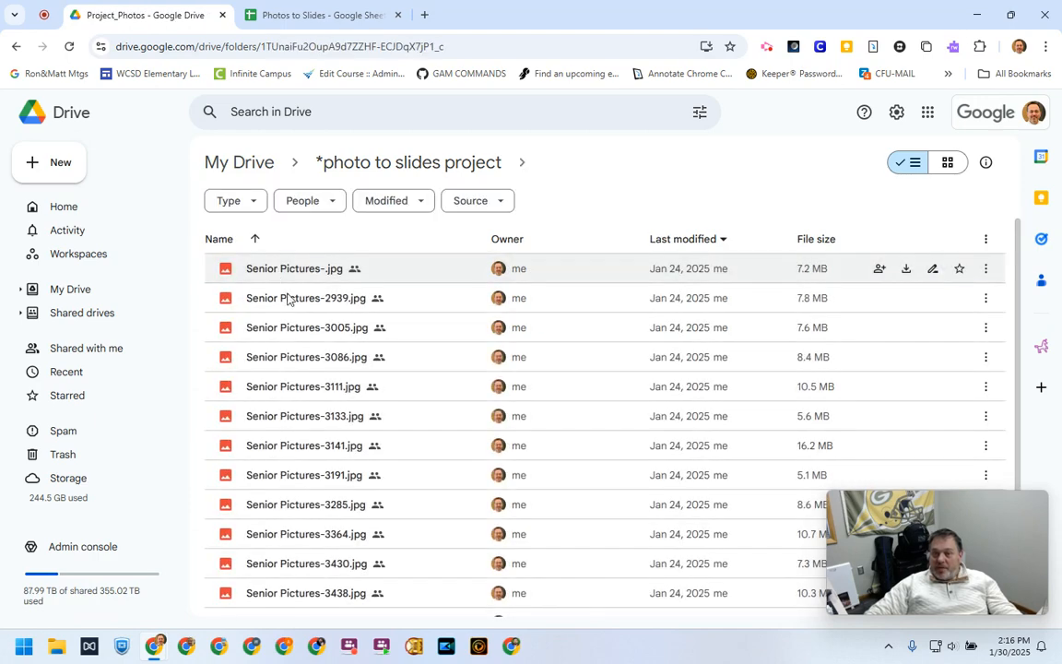
{"action": "scroll", "coordinate": [324, 365], "scroll_direction": "down", "scroll_amount": 1}
{"action": "scroll", "coordinate": [323, 365], "scroll_direction": "down", "scroll_amount": 1}
{"action": "scroll", "coordinate": [324, 367], "scroll_direction": "up", "scroll_amount": 1}
{"action": "scroll", "coordinate": [324, 367], "scroll_direction": "down", "scroll_amount": 1}
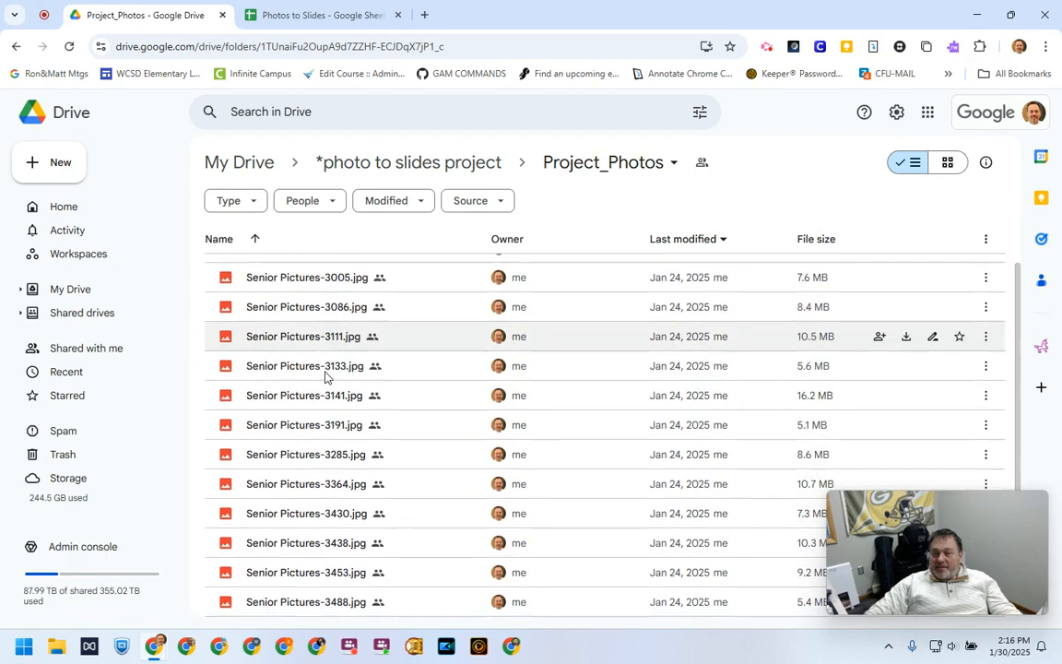
{"action": "scroll", "coordinate": [324, 373], "scroll_direction": "up", "scroll_amount": 1}
{"action": "scroll", "coordinate": [324, 377], "scroll_direction": "up", "scroll_amount": 1}
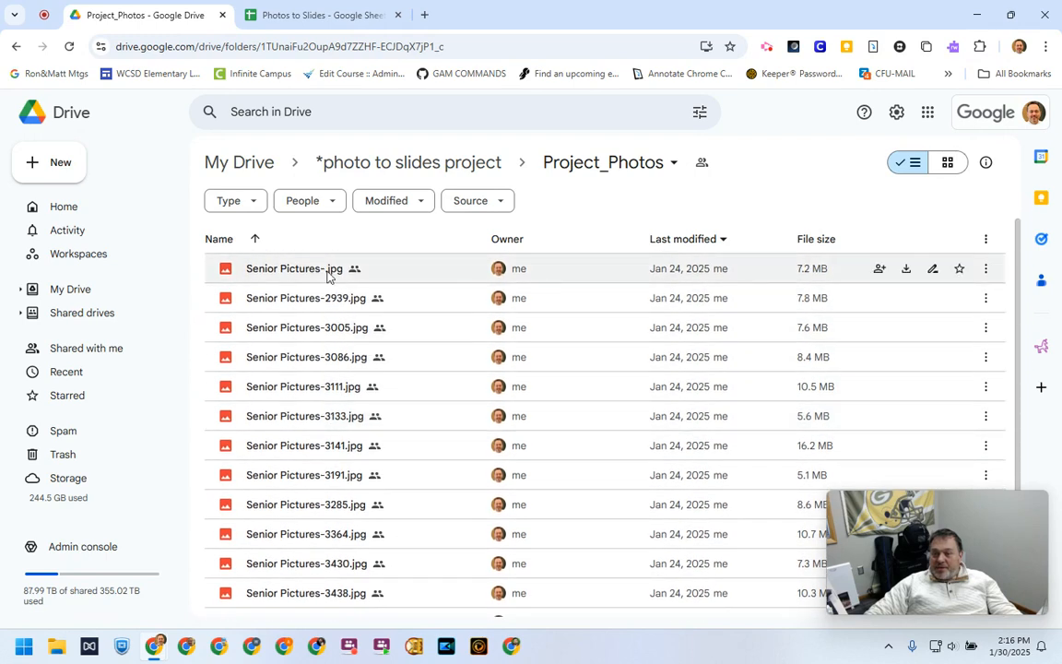
{"action": "left_click", "coordinate": [396, 166]}
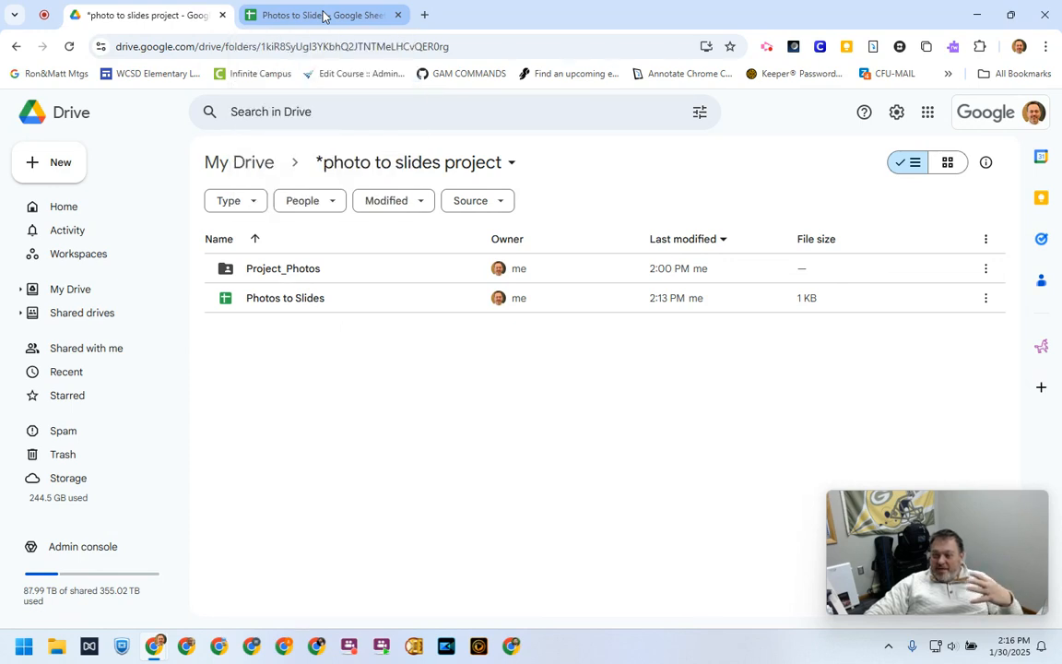
Step: Switch to the Photos to Slides spreadsheet and review the custom commands for creating Google Slides from an image folder
{"action": "key", "text": "ctrl+Tab"}
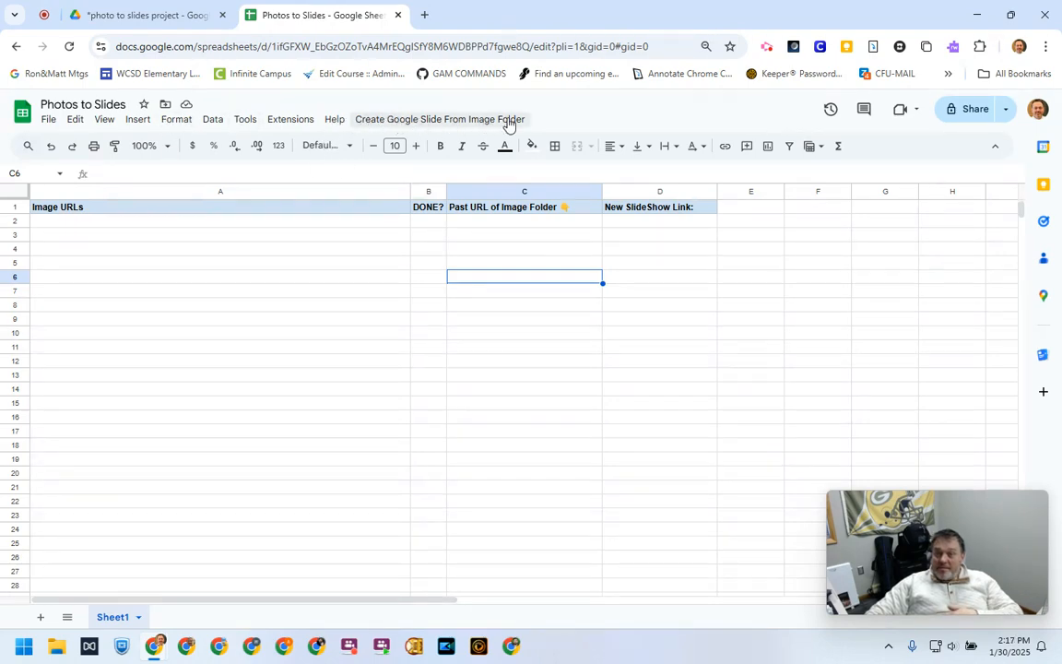
{"action": "left_click", "coordinate": [427, 120]}
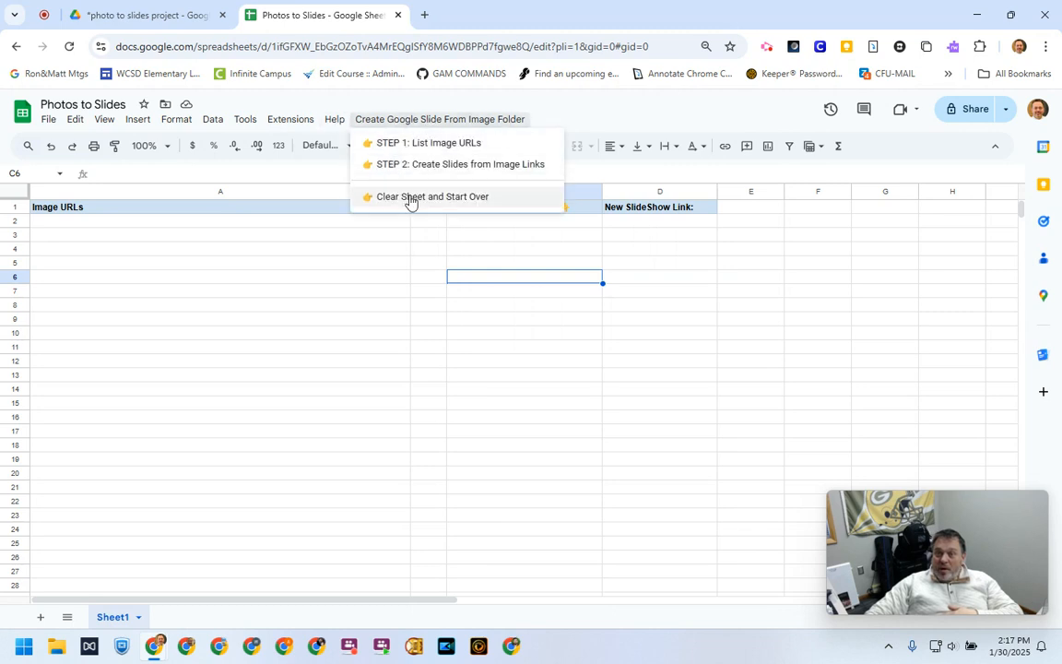
{"action": "left_click", "coordinate": [610, 112]}
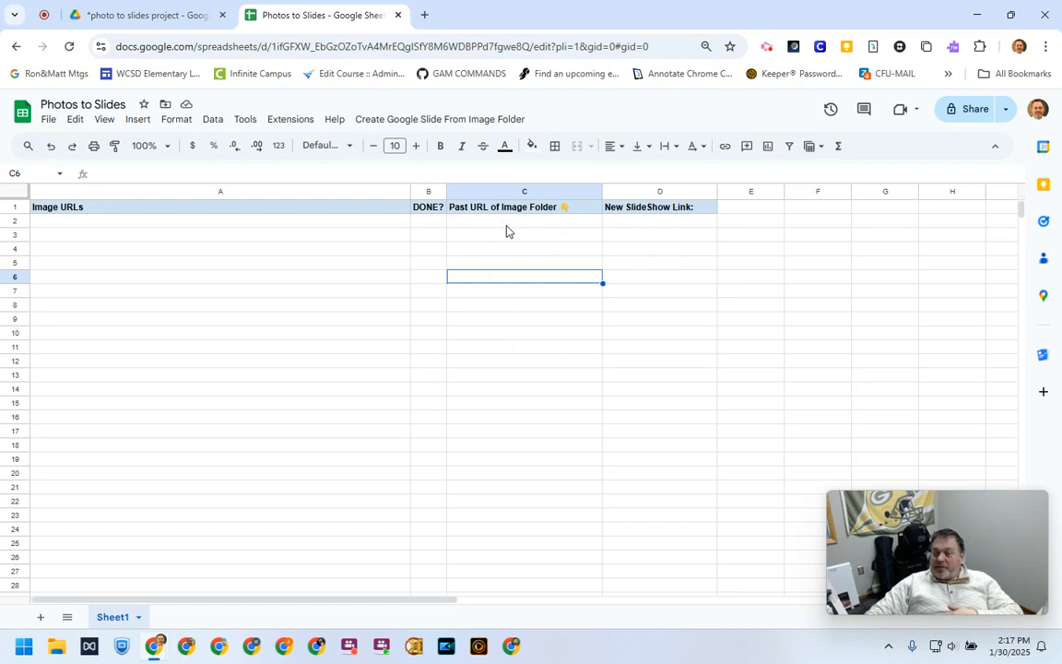
Step: Switch back to Google Drive, open the Project_Photos folder and copy its URL
{"action": "left_click", "coordinate": [109, 11]}
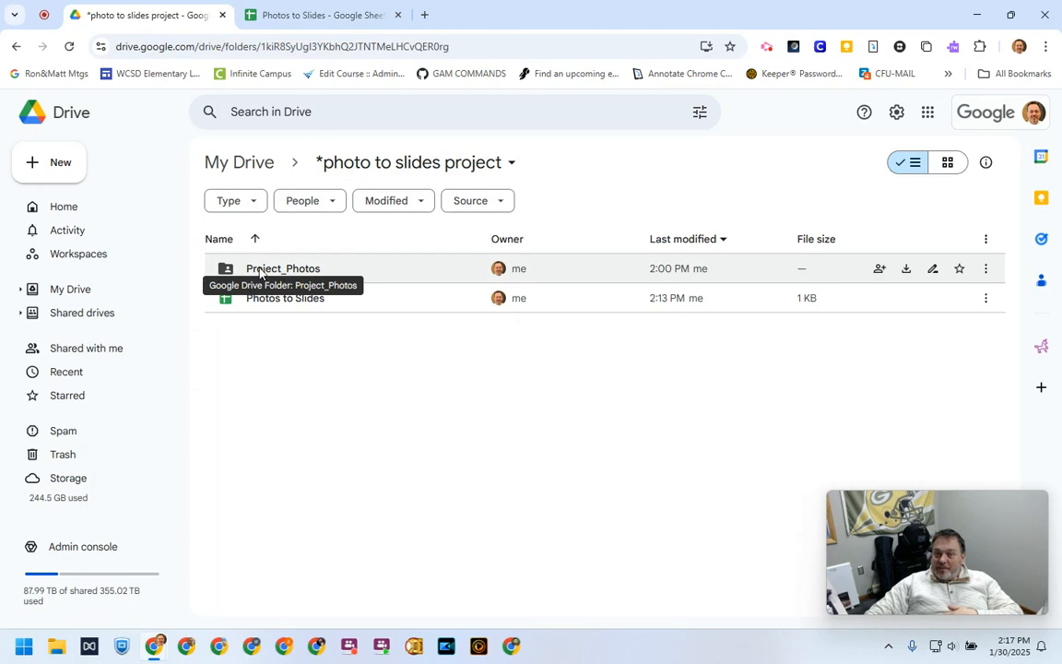
{"action": "double_click", "coordinate": [262, 272]}
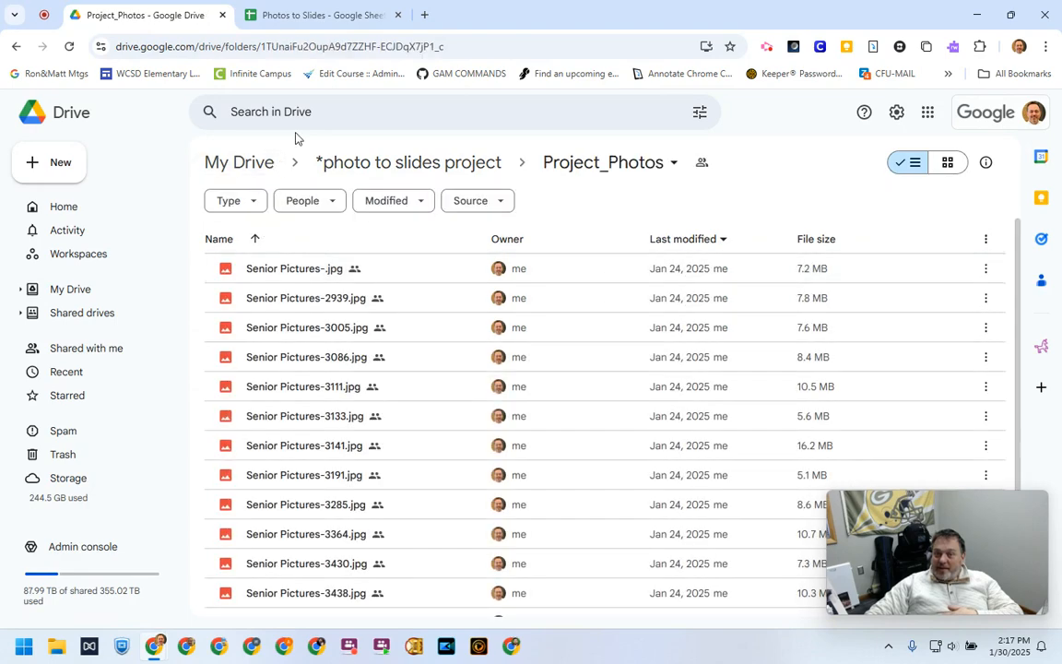
{"action": "left_click", "coordinate": [456, 46]}
{"action": "key", "text": "ctrl+c"}
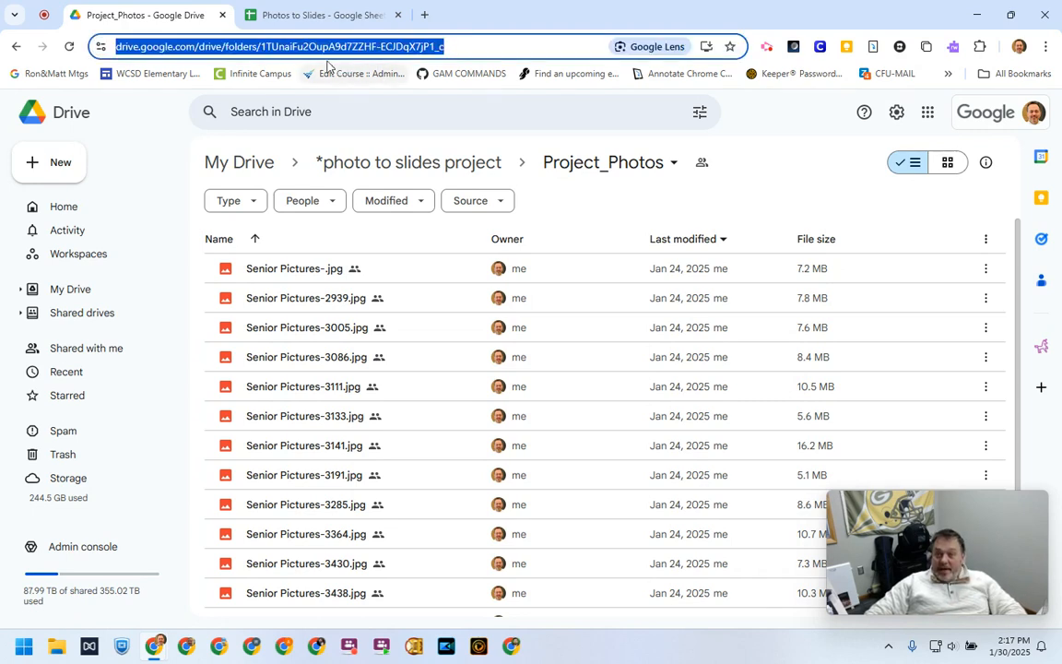
Step: Paste the copied folder URL into cell C2 of the Photos to Slides spreadsheet
{"action": "left_click", "coordinate": [326, 15]}
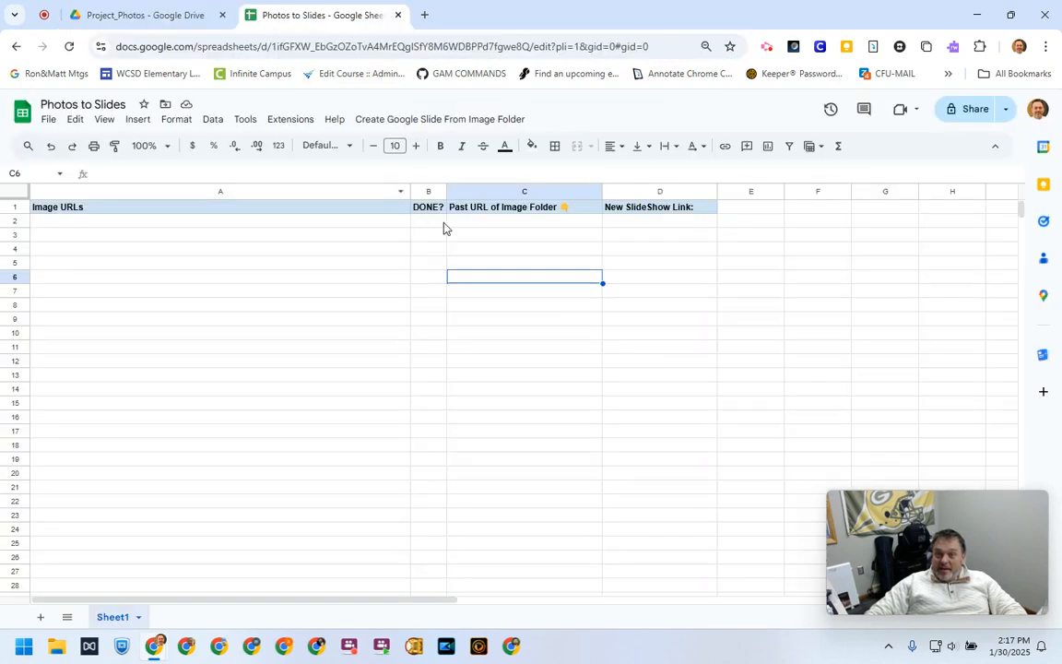
{"action": "left_click", "coordinate": [478, 224]}
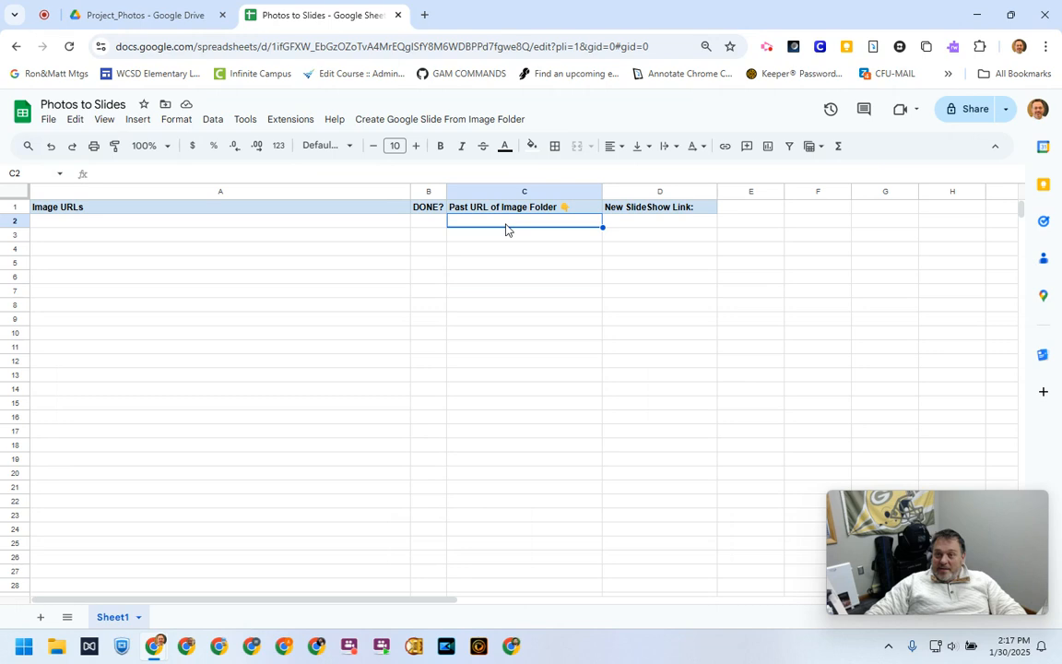
{"action": "key", "text": "ctrl+v"}
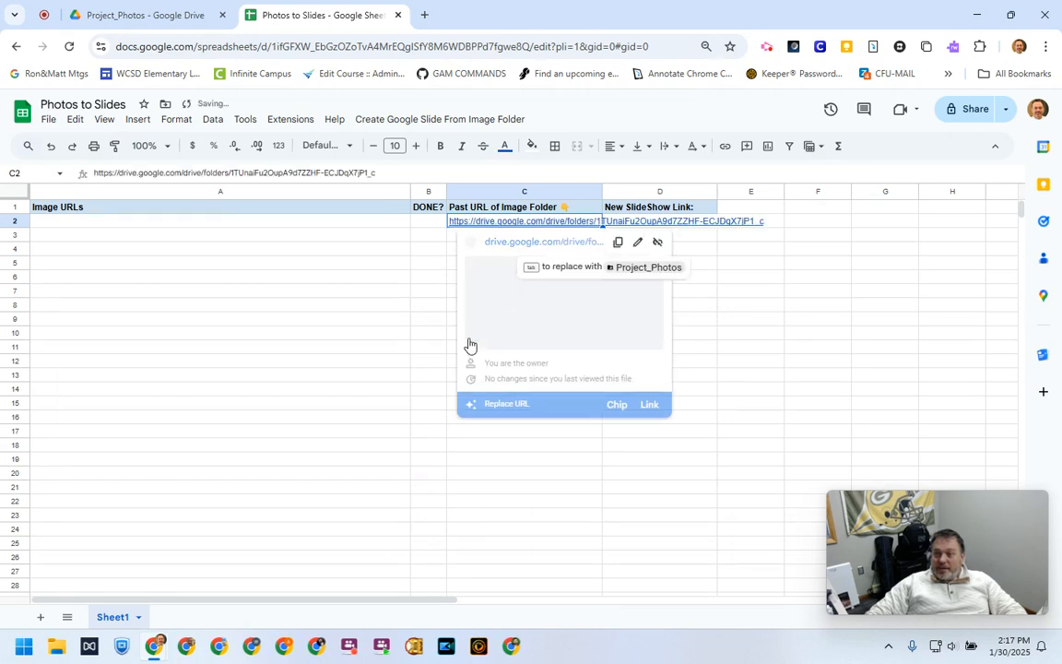
{"action": "left_click", "coordinate": [397, 309]}
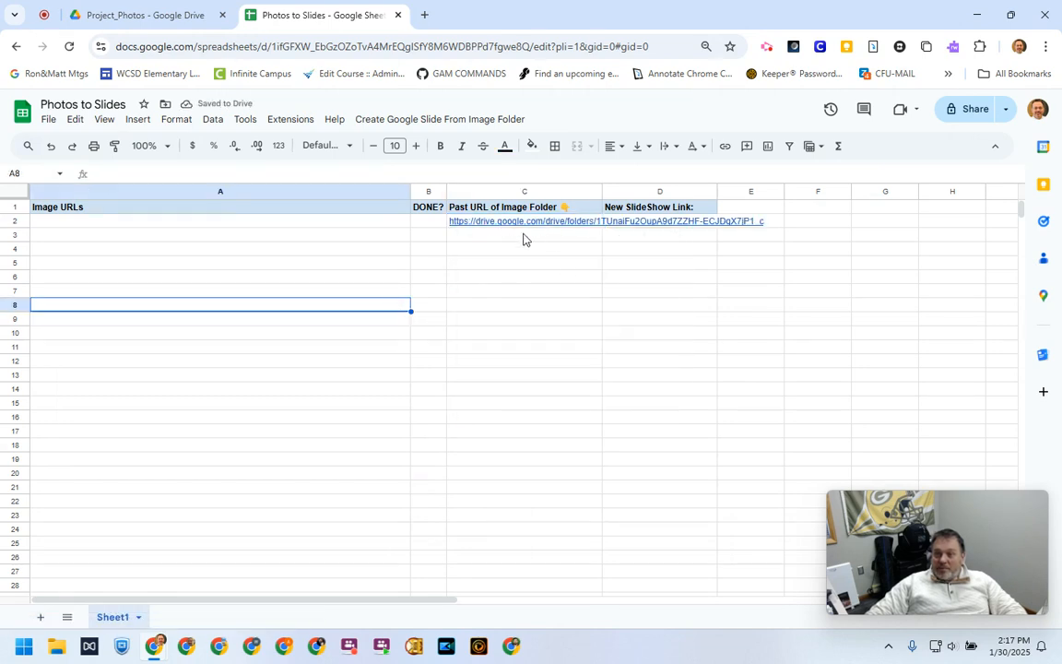
Step: Run the custom script's STEP 1: List Image URLs to fill the Image URLs column from the linked folder
{"action": "left_click", "coordinate": [391, 121]}
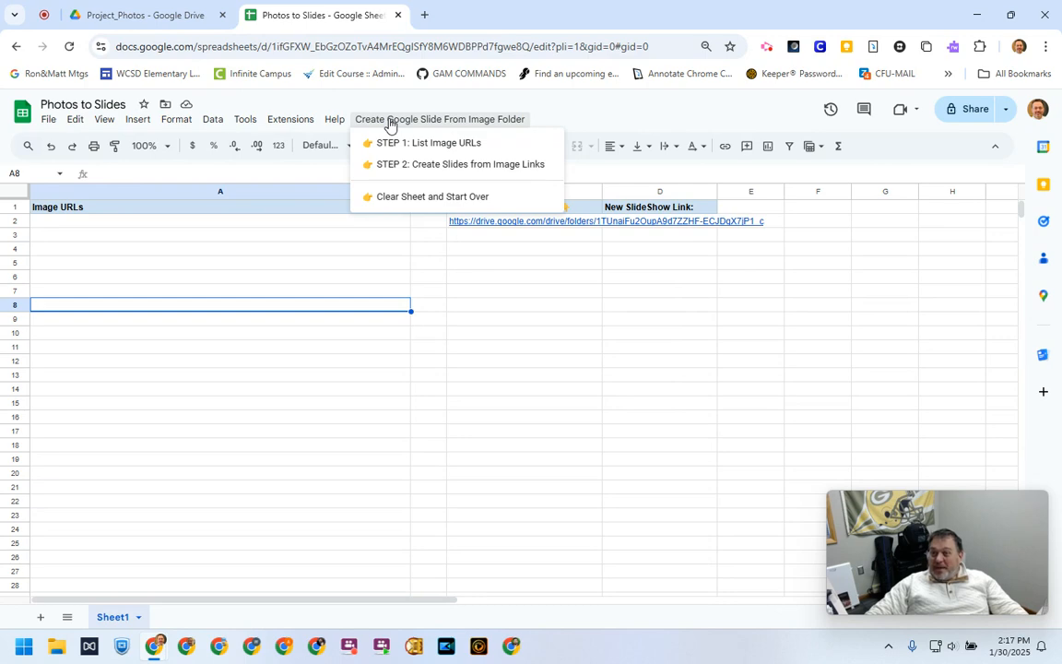
{"action": "left_click", "coordinate": [459, 150]}
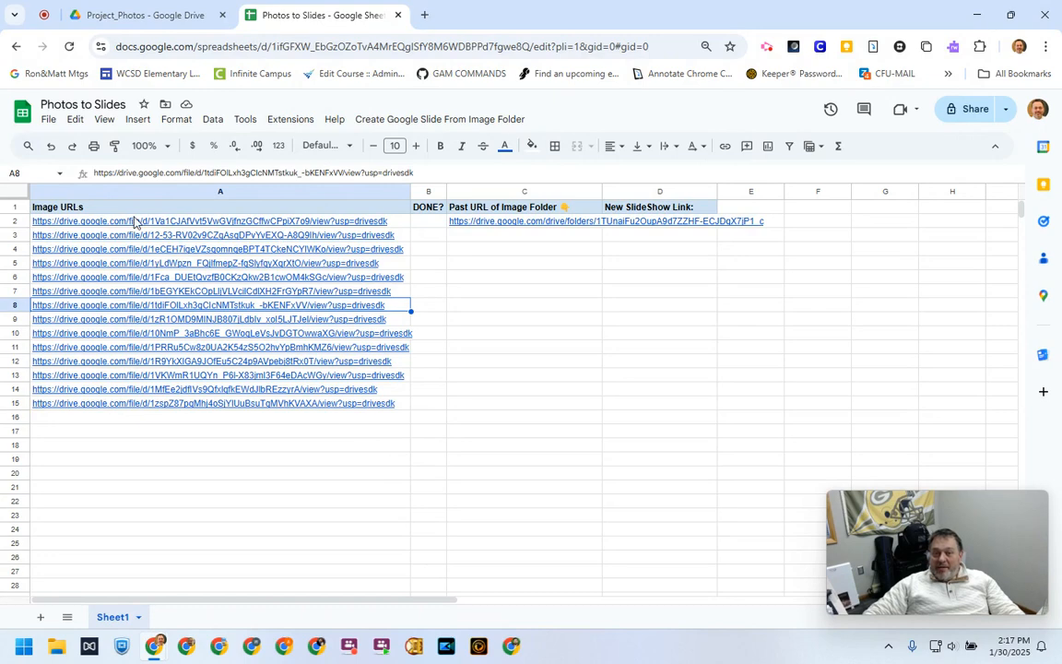
{"action": "mouse_move", "coordinate": [129, 221]}
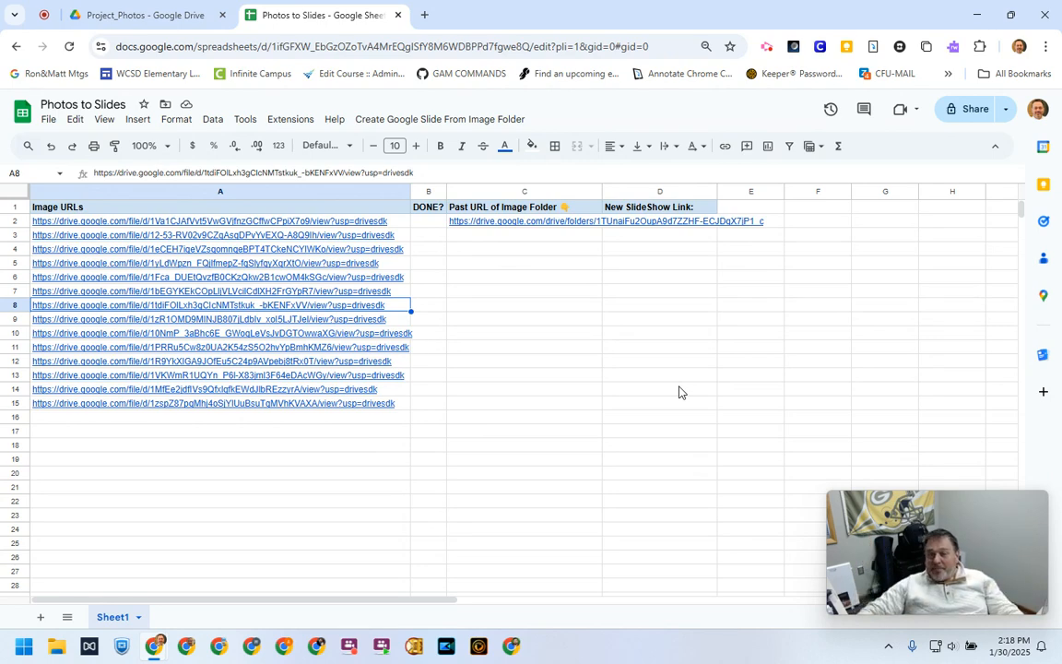
Step: Run the custom script's STEP 2: Create Slides from Image Links on the listed image URLs
{"action": "left_click", "coordinate": [458, 124]}
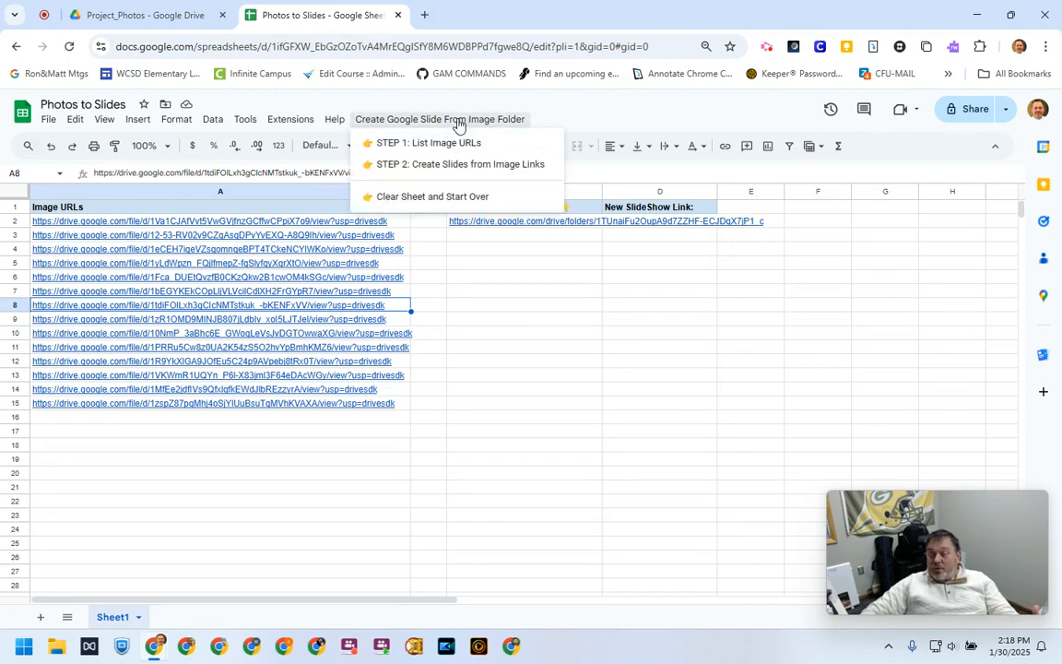
{"action": "left_click", "coordinate": [645, 263]}
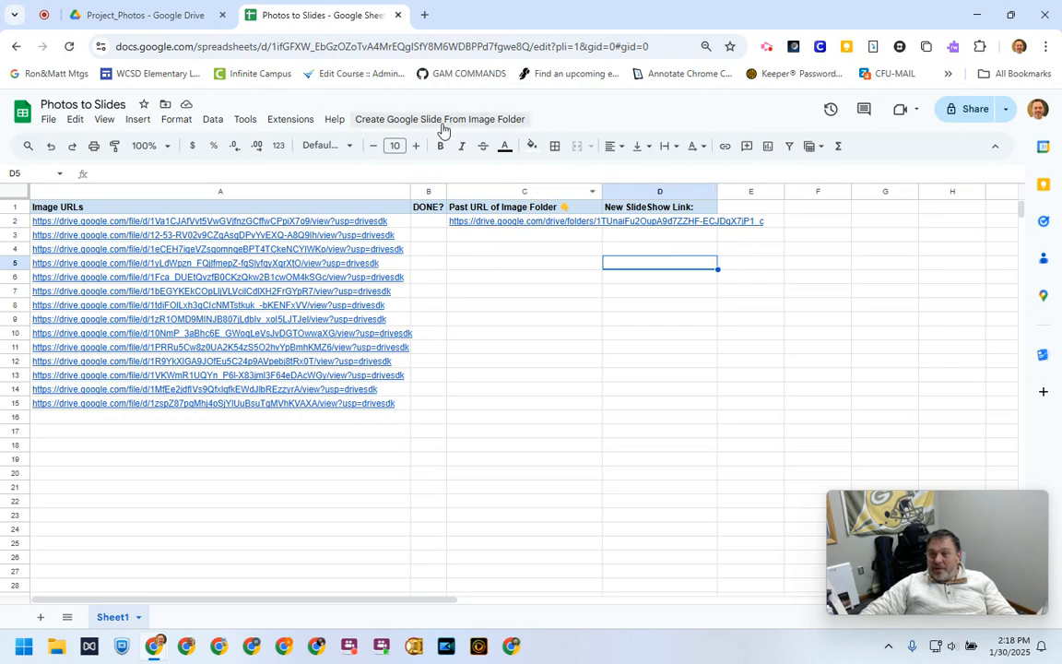
{"action": "left_click", "coordinate": [400, 117]}
{"action": "left_click", "coordinate": [439, 166]}
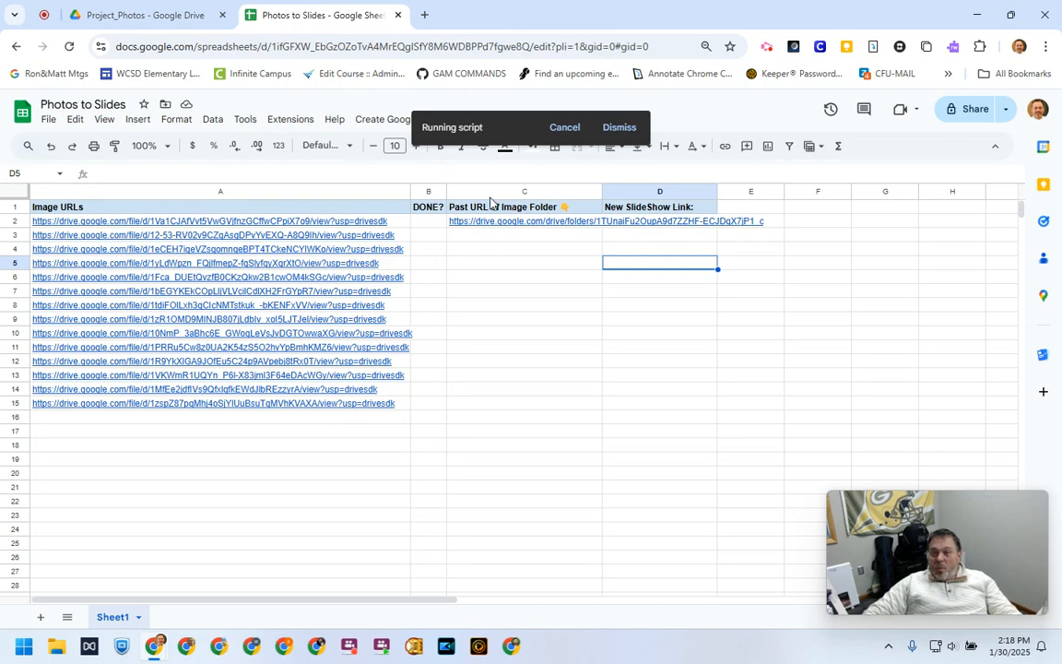
Step: Check the *photo to slides project folder in Google Drive for the generated presentation, and return to the spreadsheet
{"action": "left_click", "coordinate": [141, 16]}
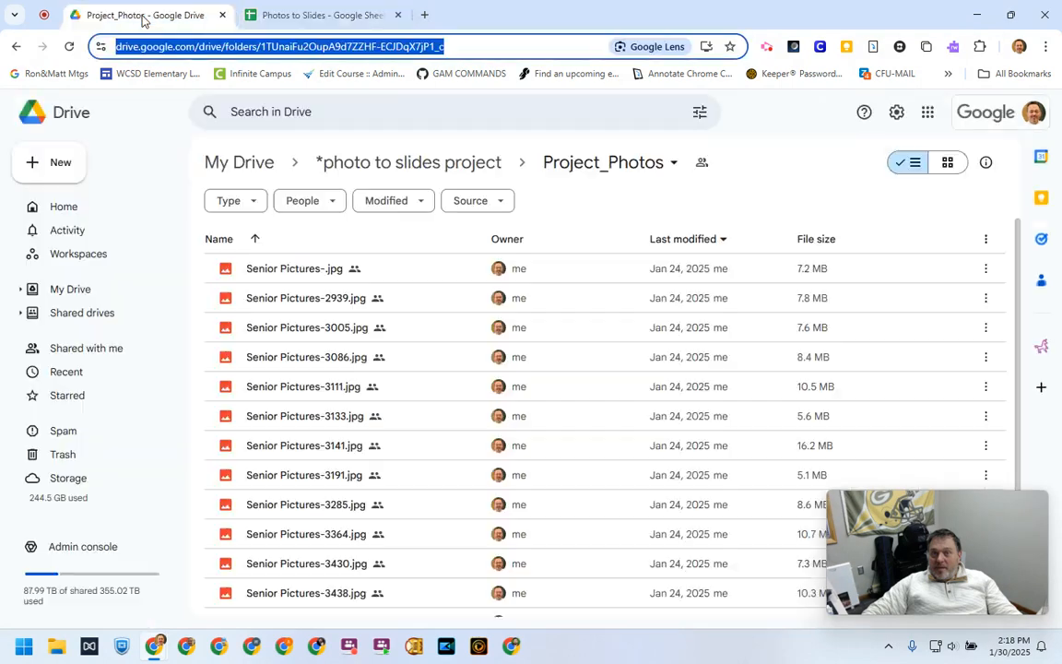
{"action": "left_click", "coordinate": [393, 163]}
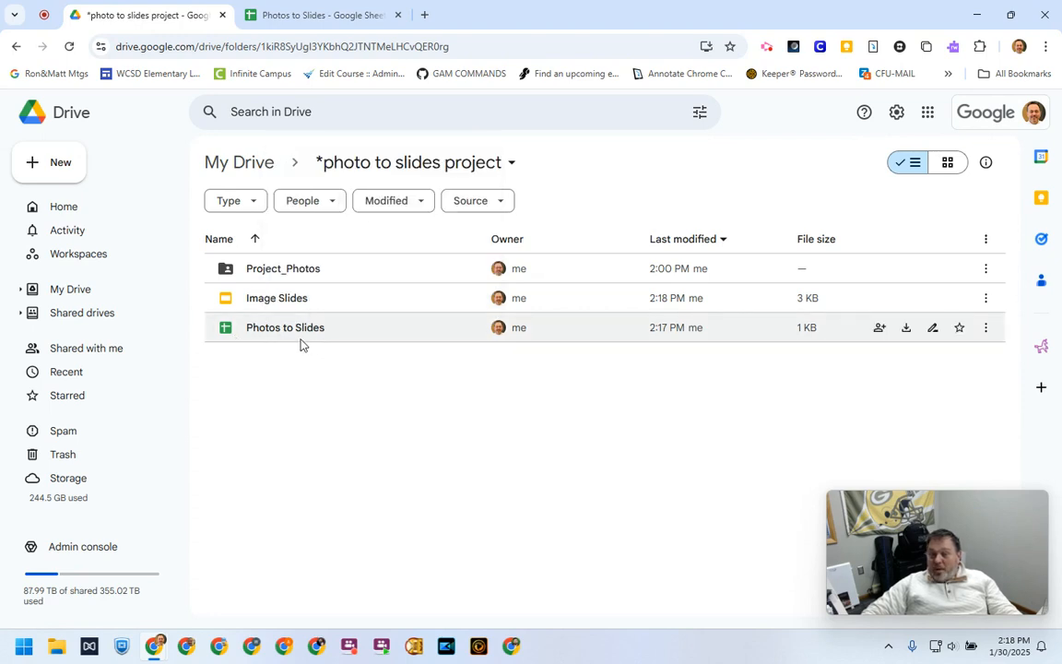
{"action": "mouse_move", "coordinate": [229, 341]}
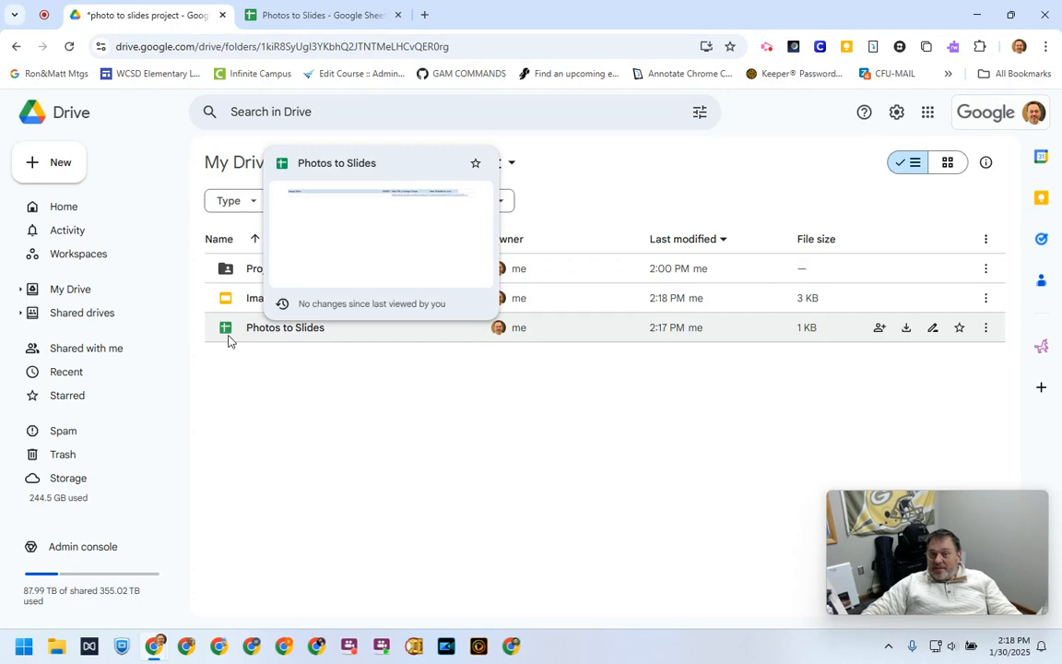
{"action": "left_click", "coordinate": [313, 11]}
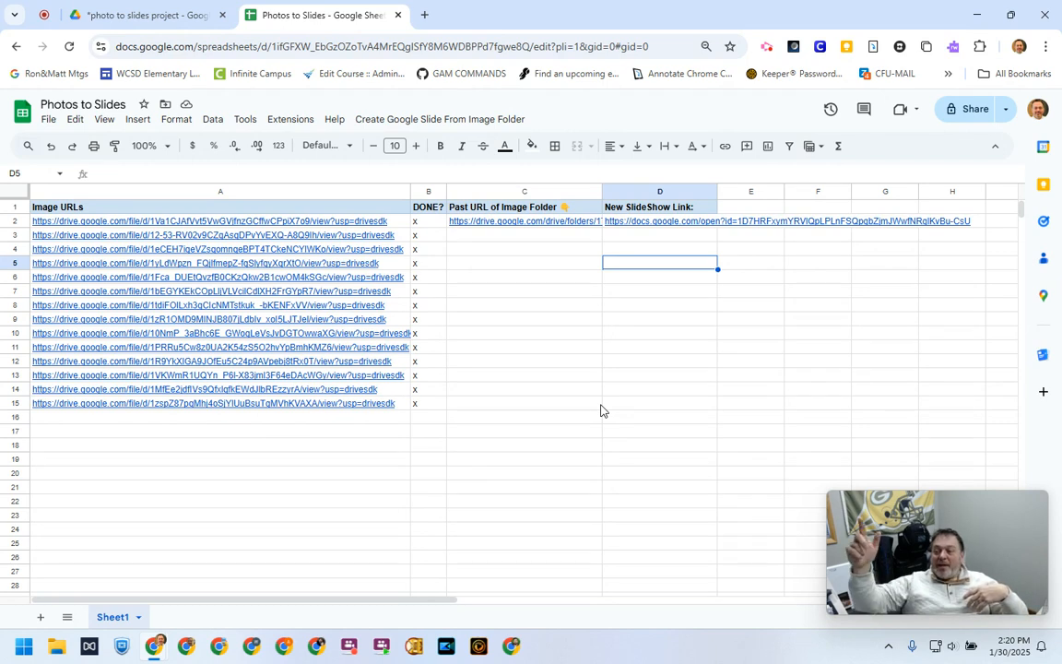
Step: Open the Image Slides presentation from the New SlideShow Link in cell D2
{"action": "left_click", "coordinate": [454, 122]}
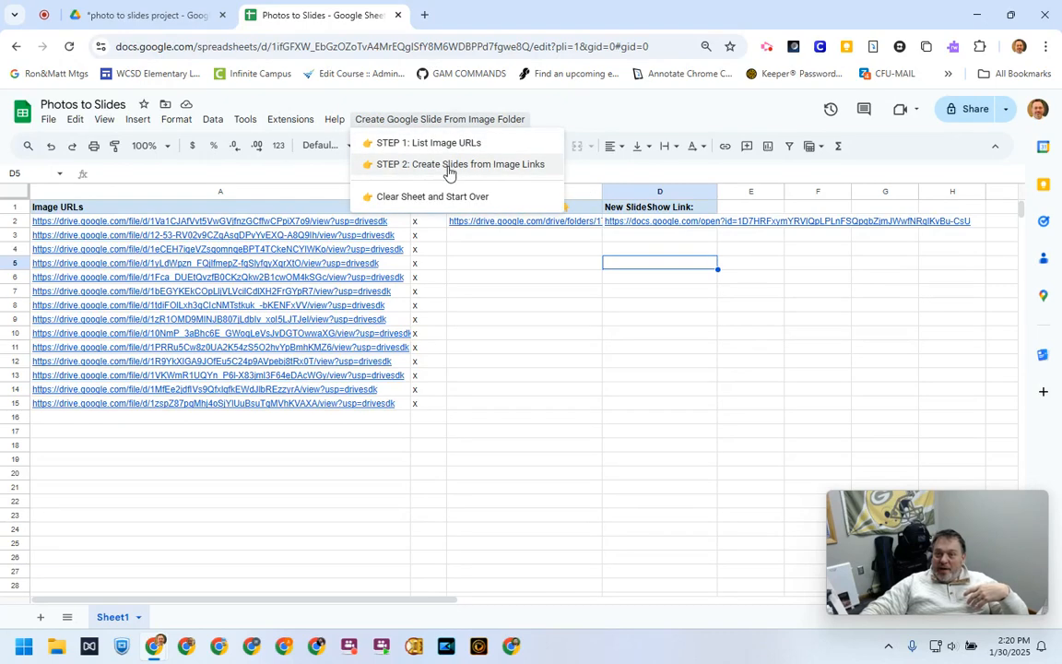
{"action": "left_click", "coordinate": [623, 121]}
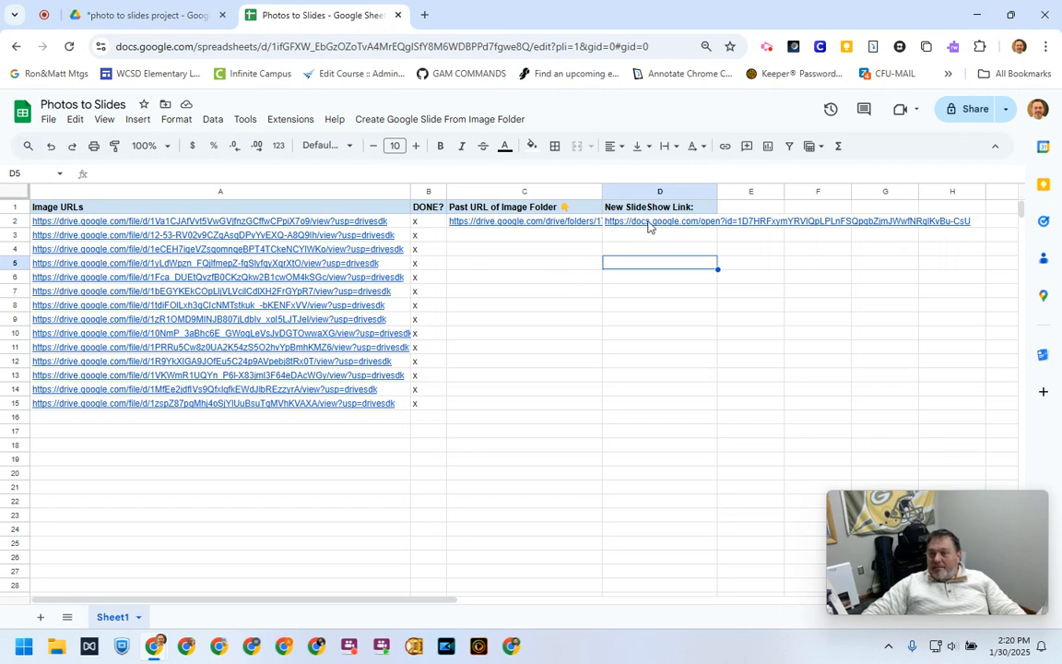
{"action": "mouse_move", "coordinate": [648, 226]}
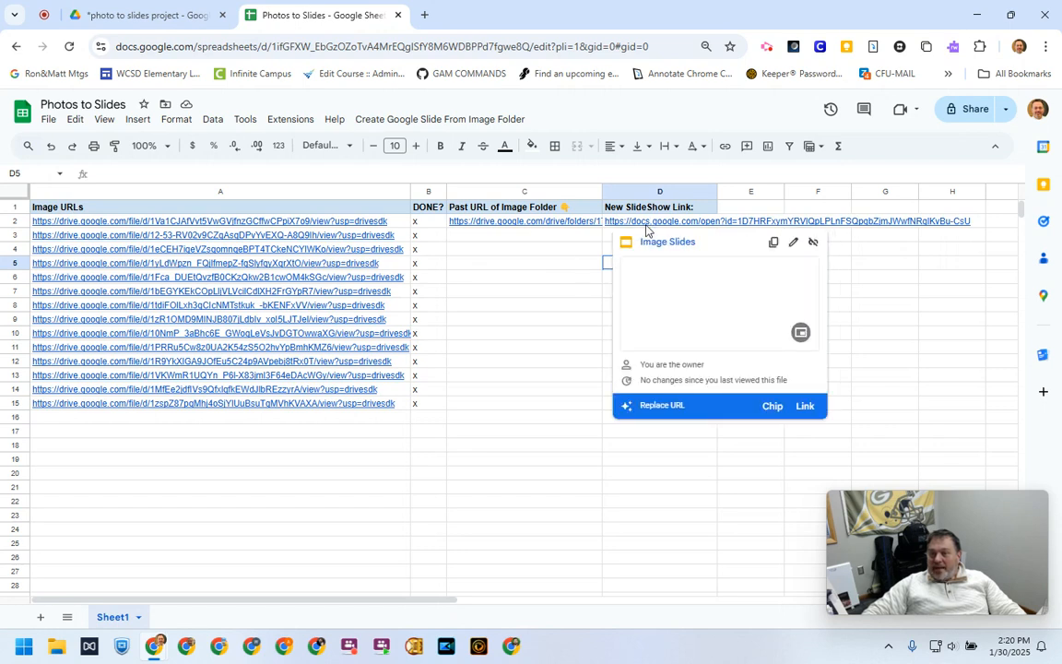
{"action": "left_click", "coordinate": [650, 243]}
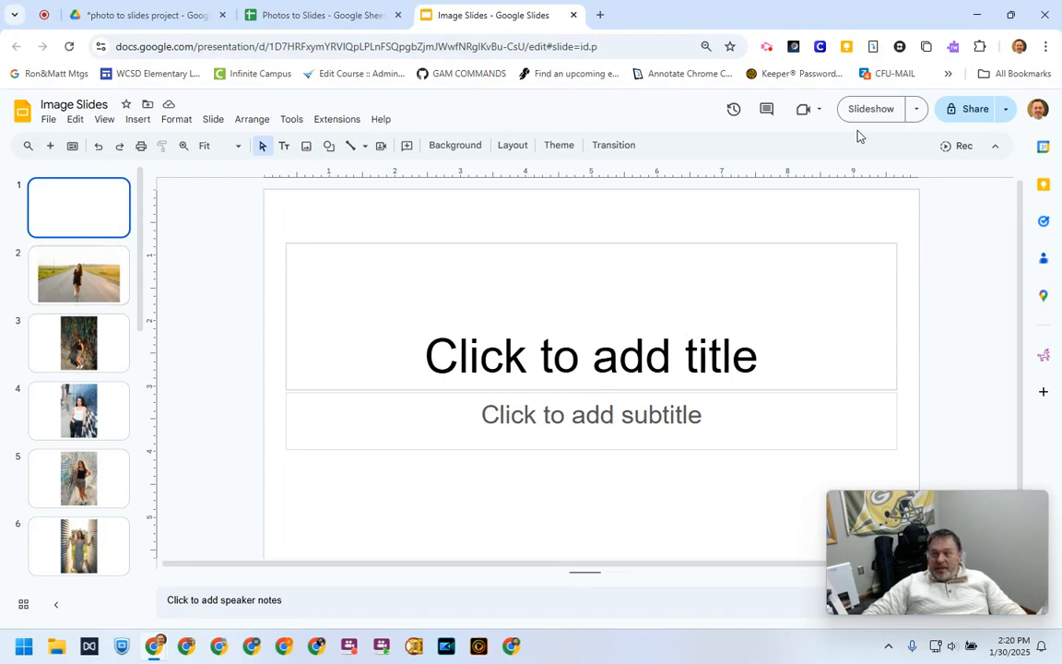
Step: Play the Image Slides presentation as a slideshow, exit it and browse back through the photo slides to slide 11
{"action": "left_click", "coordinate": [870, 110]}
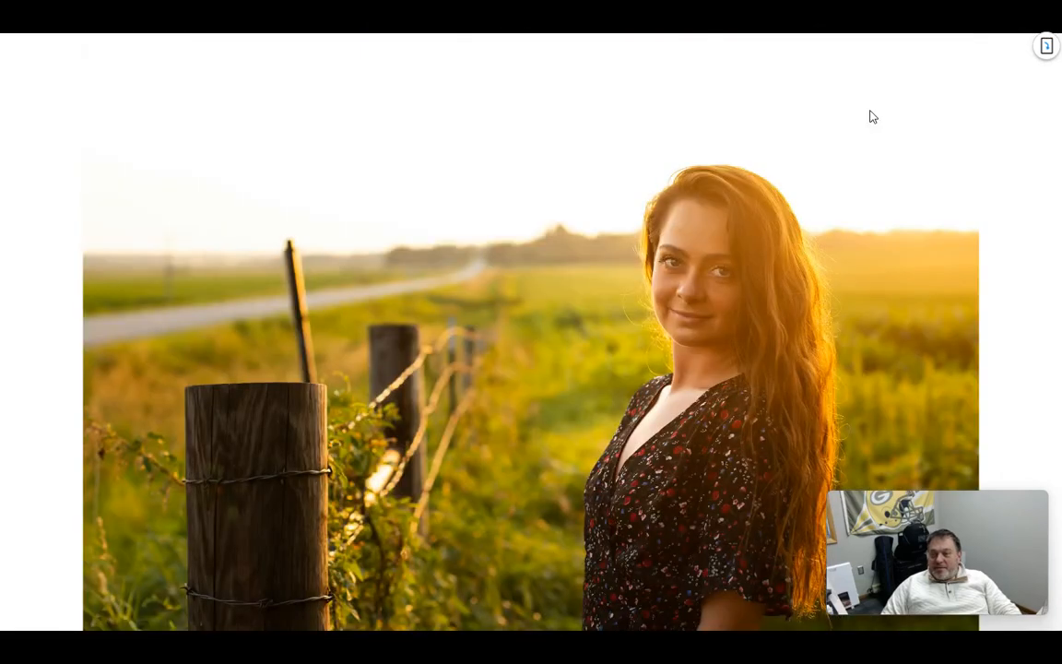
{"action": "key", "text": "Escape"}
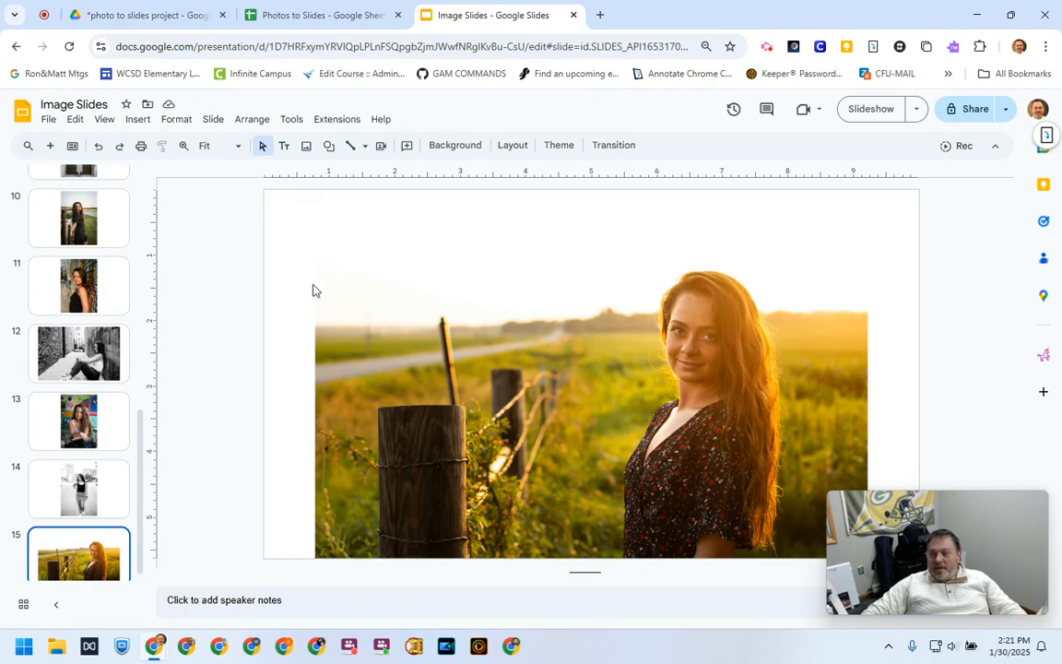
{"action": "key", "text": "Up"}
{"action": "key", "text": "Up"}
{"action": "key", "text": "Up"}
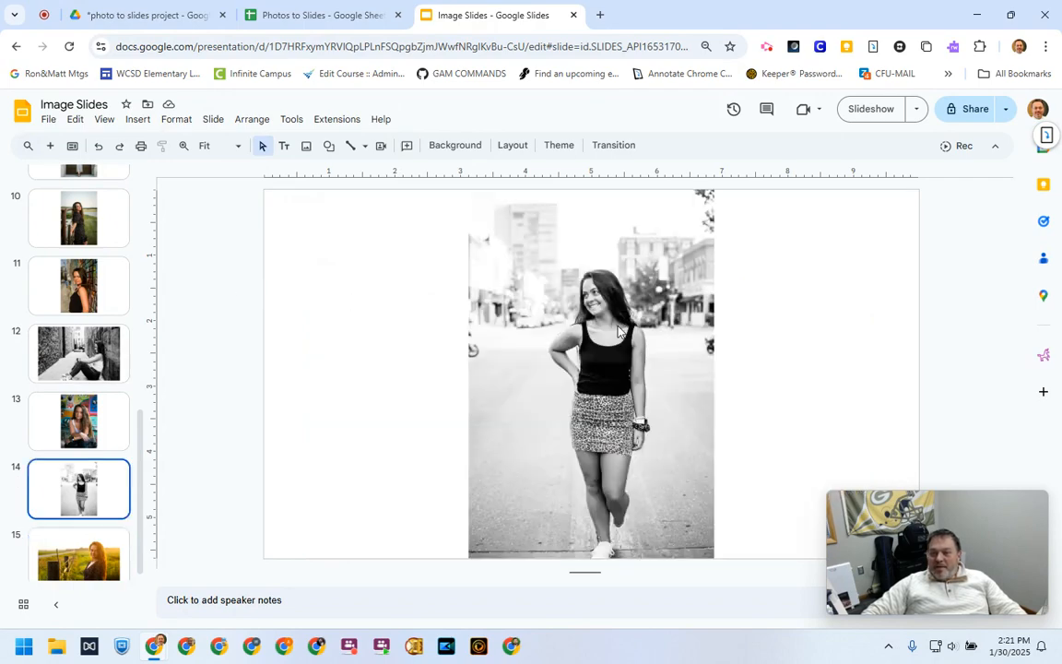
{"action": "key", "text": "Up"}
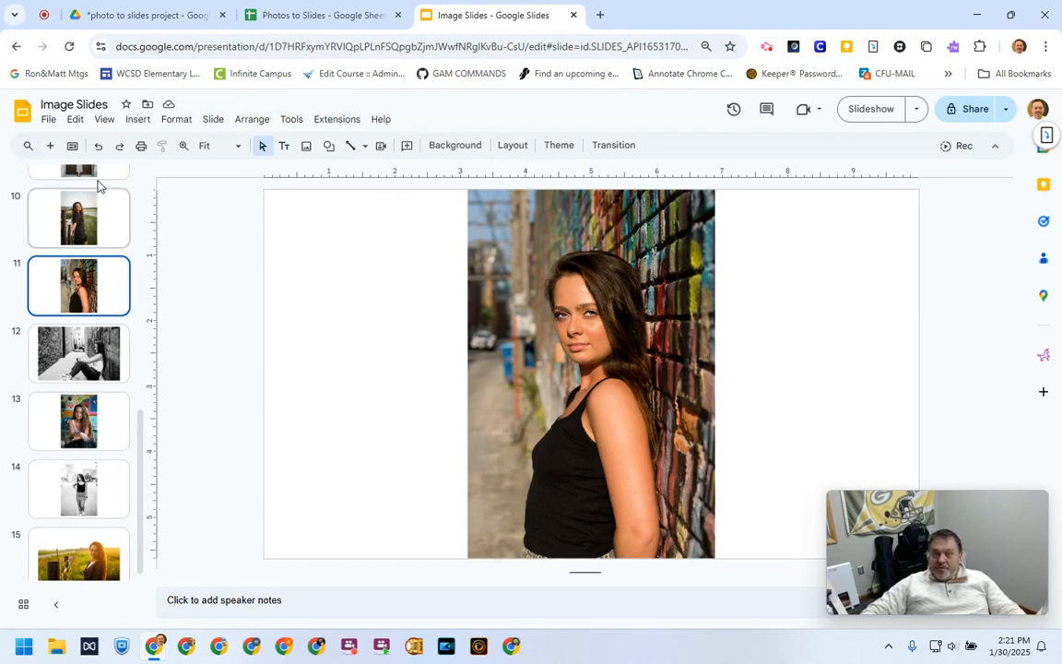
Step: Publish the presentation to the web, auto-advancing every second, starting the slideshow when the player loads and restarting it after the last slide
{"action": "left_click", "coordinate": [48, 120]}
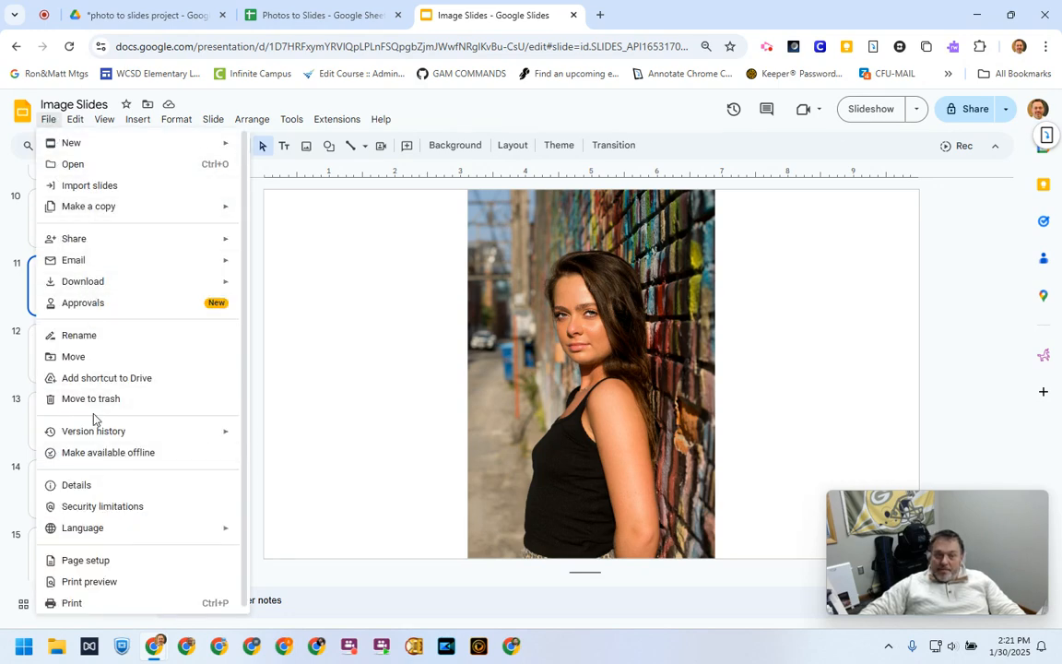
{"action": "mouse_move", "coordinate": [220, 241]}
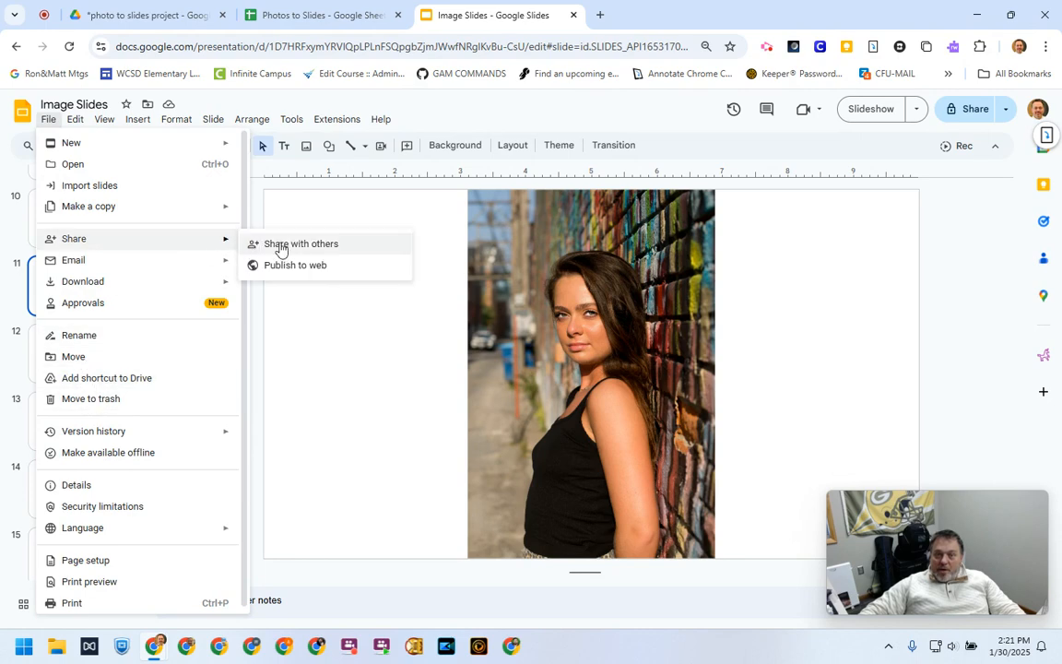
{"action": "left_click", "coordinate": [298, 265]}
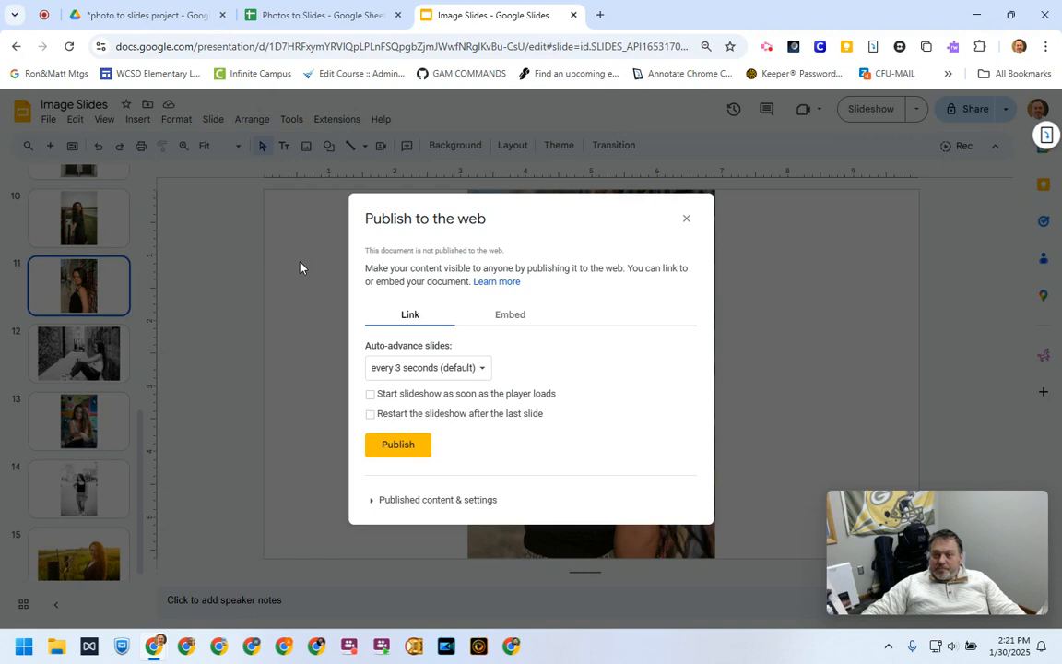
{"action": "left_click", "coordinate": [433, 374]}
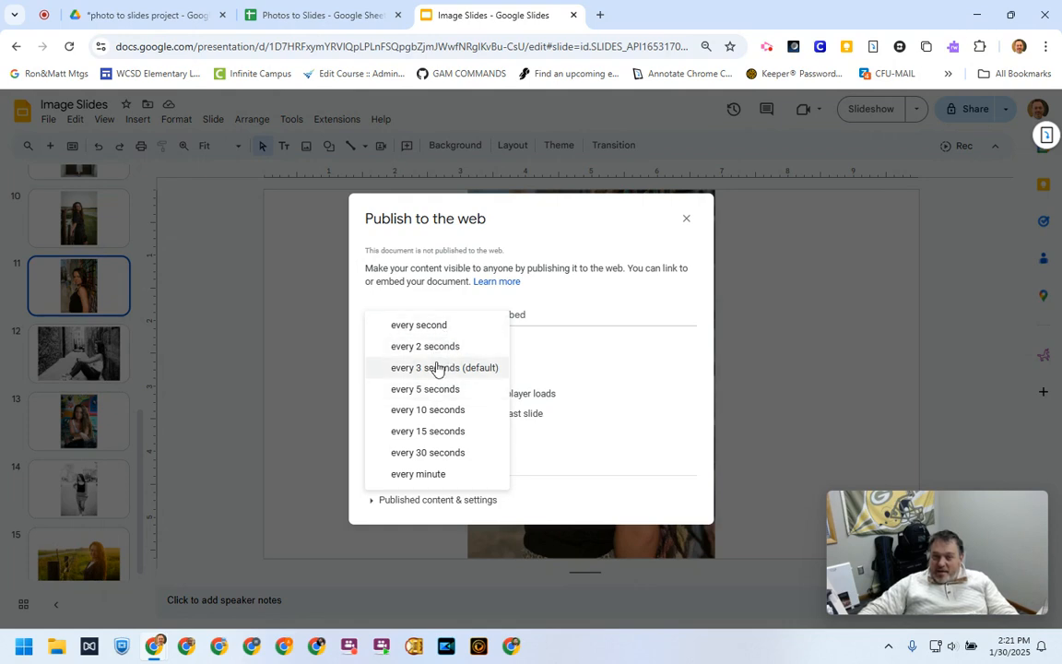
{"action": "left_click", "coordinate": [428, 328]}
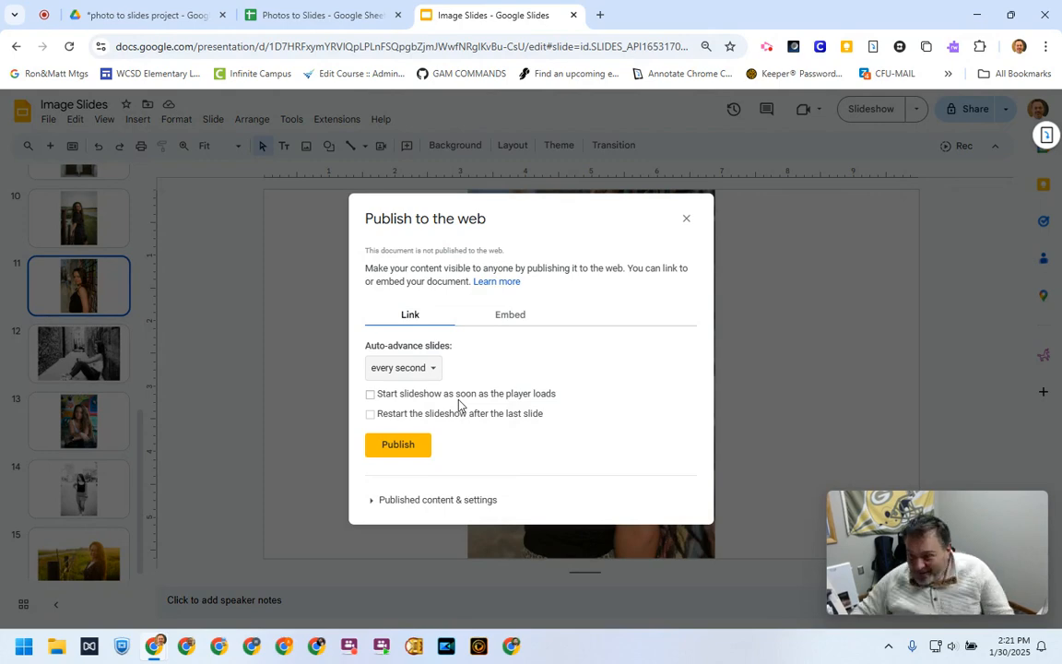
{"action": "left_click", "coordinate": [370, 415]}
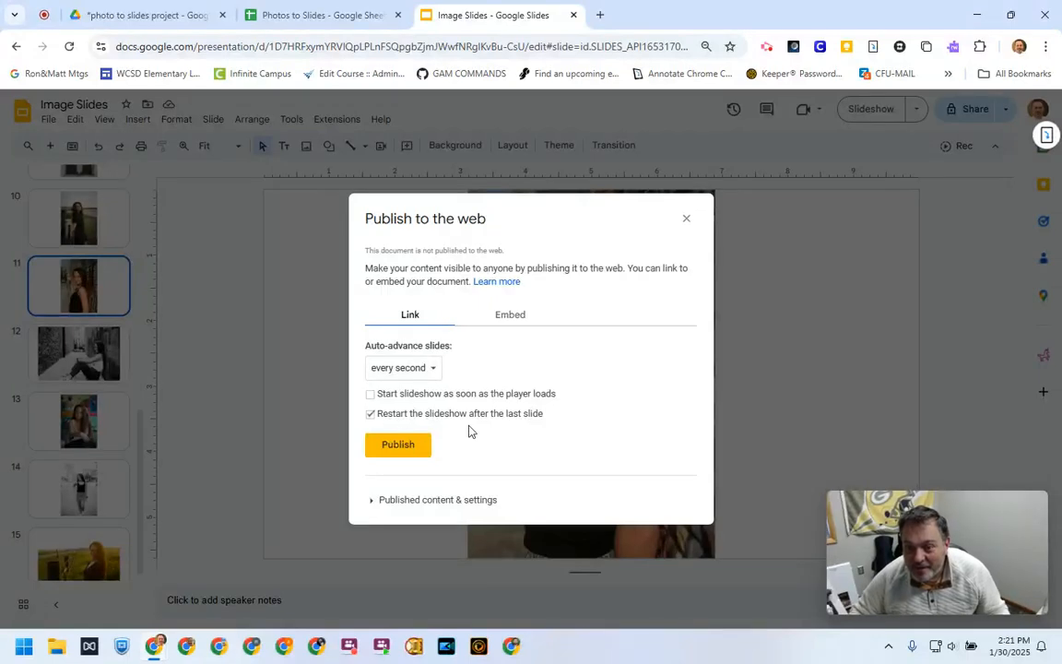
{"action": "left_click", "coordinate": [371, 394]}
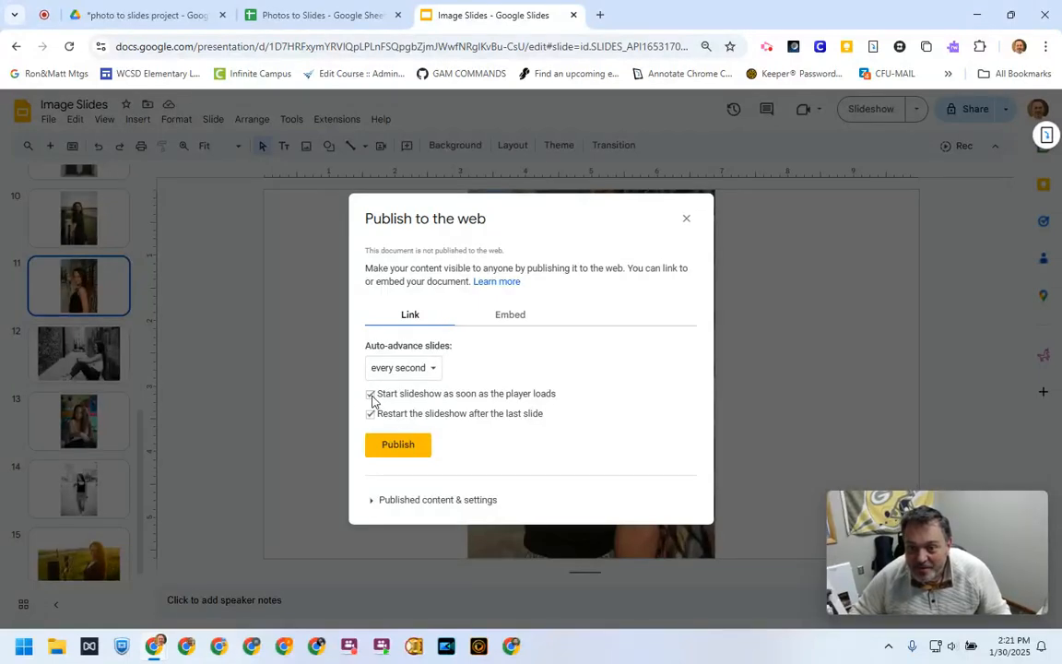
{"action": "left_click", "coordinate": [412, 452]}
{"action": "left_click", "coordinate": [595, 141]}
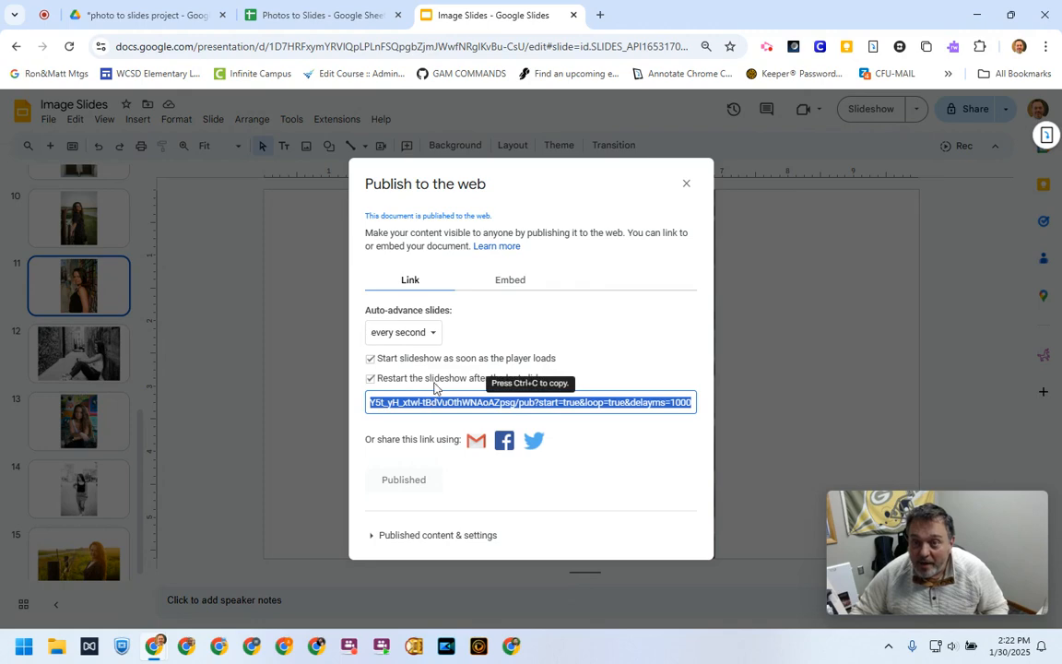
Step: Copy the published link, open it in a new browser tab and view the auto-playing slideshow in full screen
{"action": "key", "text": "ctrl+c"}
{"action": "left_click", "coordinate": [600, 15]}
{"action": "key", "text": "ctrl+v"}
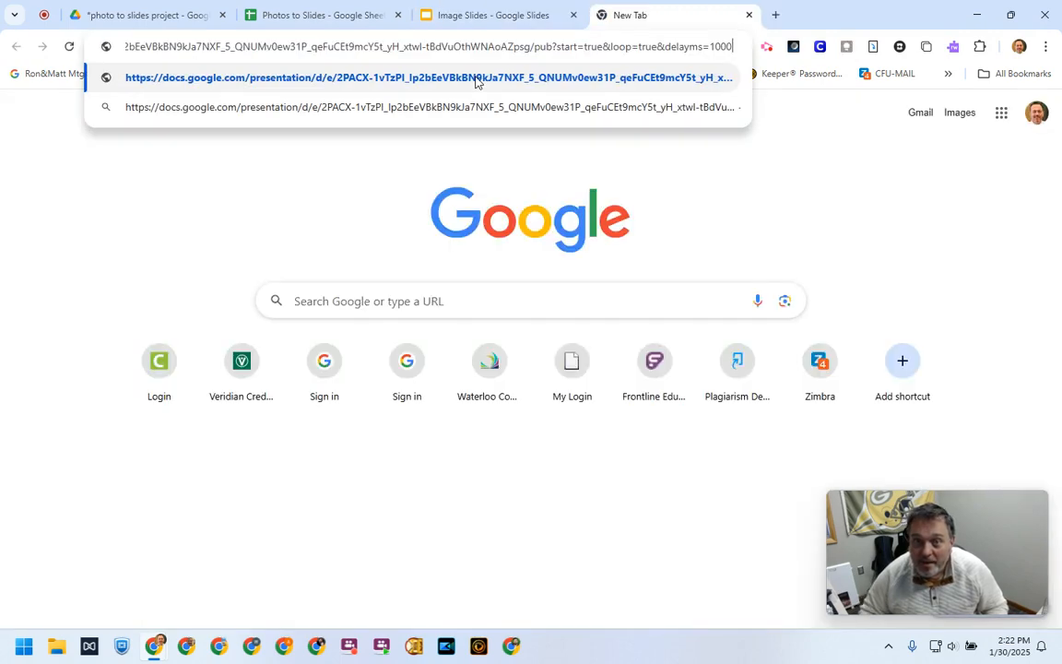
{"action": "key", "text": "Return"}
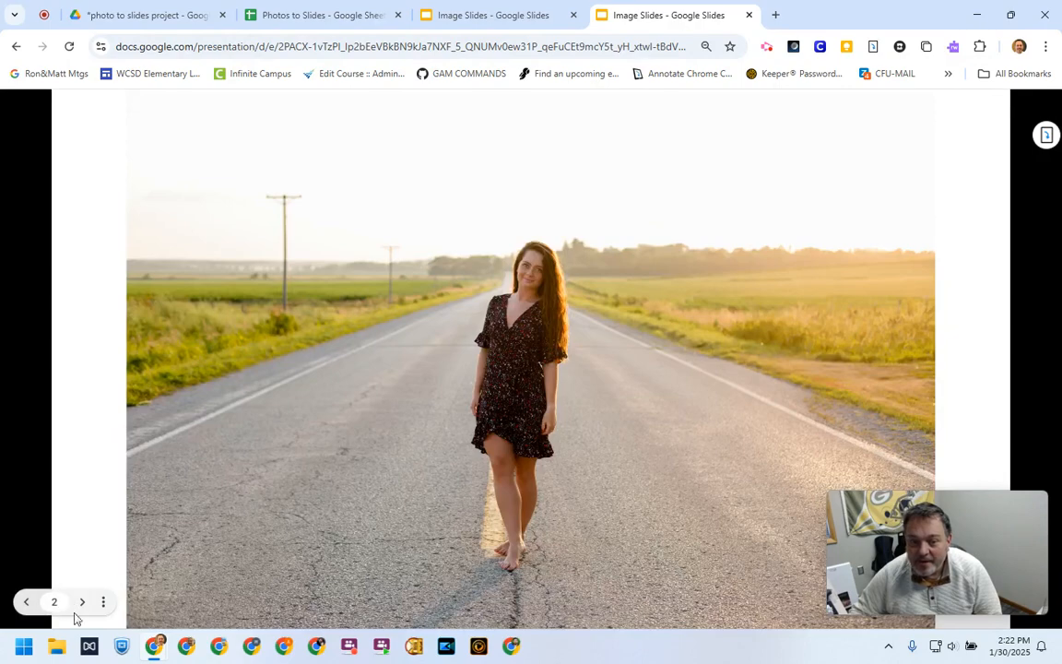
{"action": "left_click", "coordinate": [103, 604]}
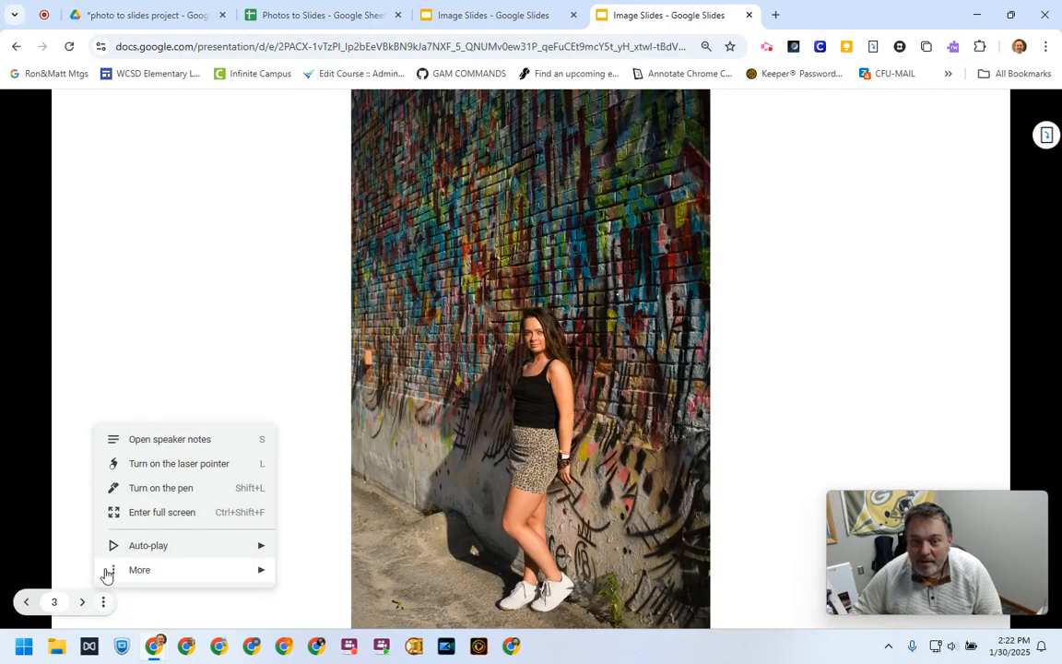
{"action": "left_click", "coordinate": [144, 513]}
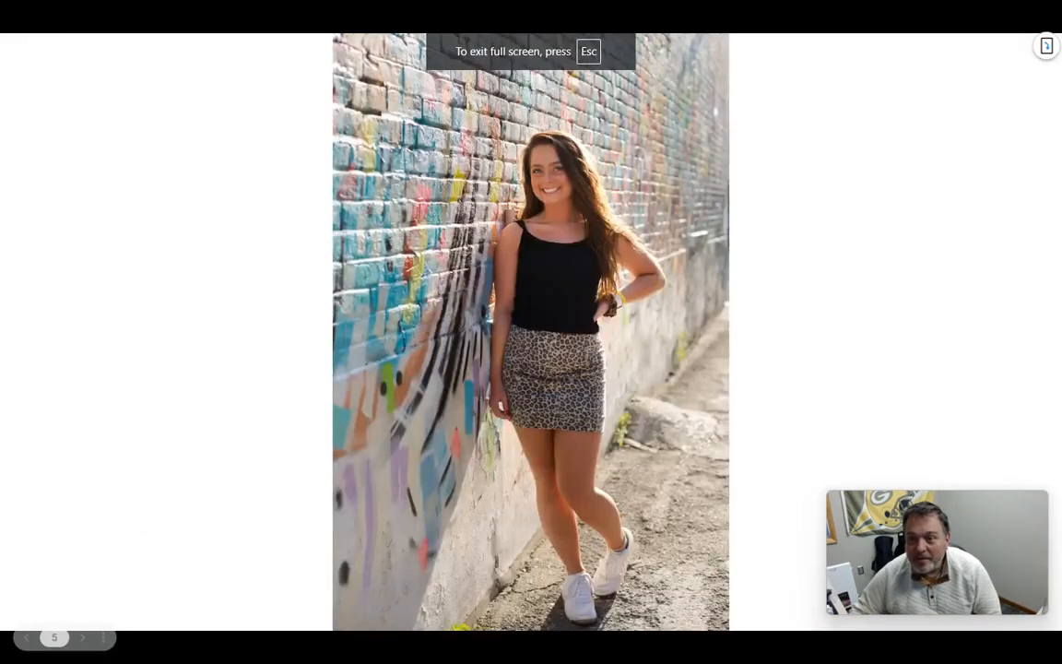